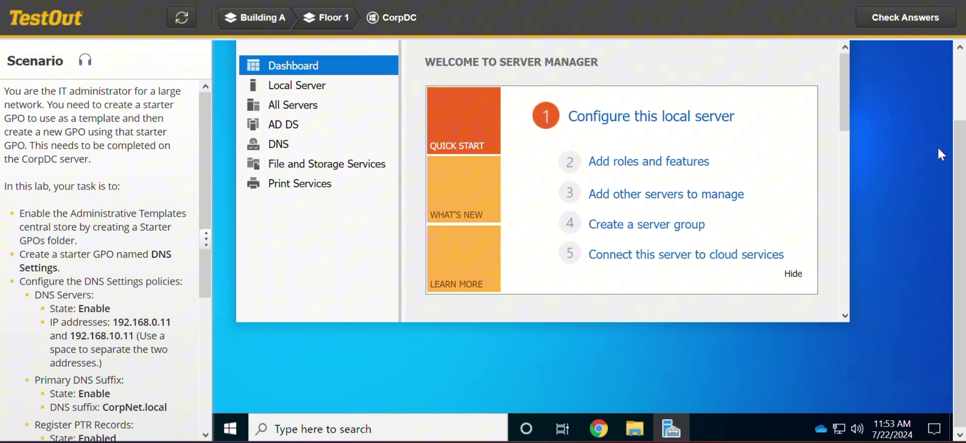
Launch Group Policy Management from Server Manager Tools and expand Forest: CorpNet.local > Domains > CorpNet.local
scroll(938, 147, "up", 2)
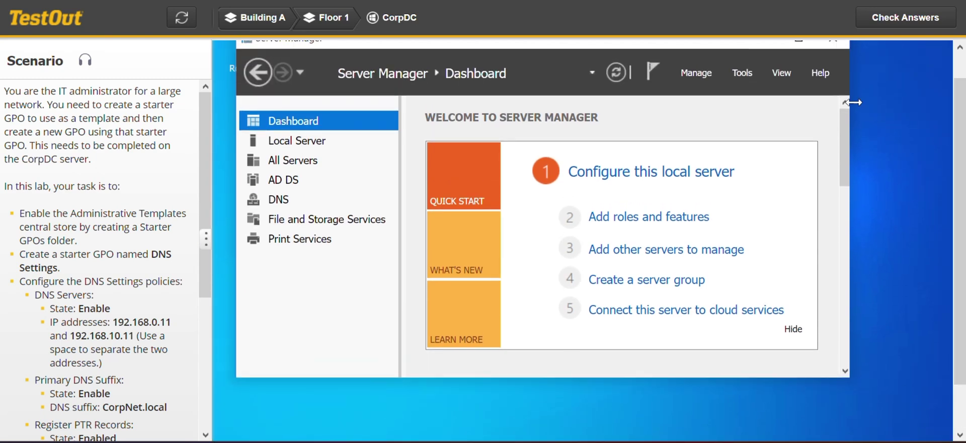
left_click(747, 75)
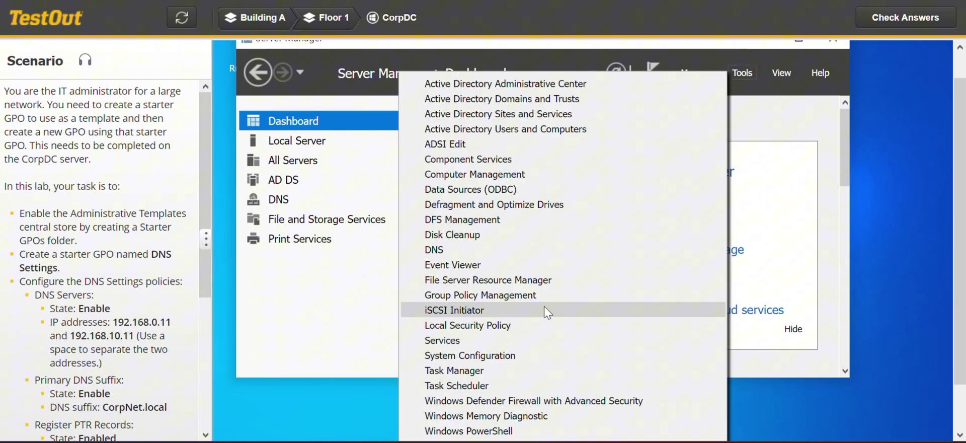
left_click(527, 297)
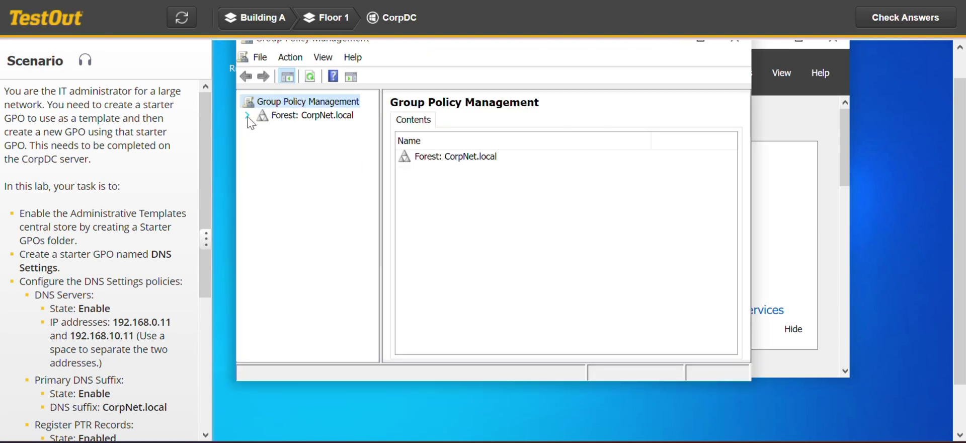
left_click(248, 115)
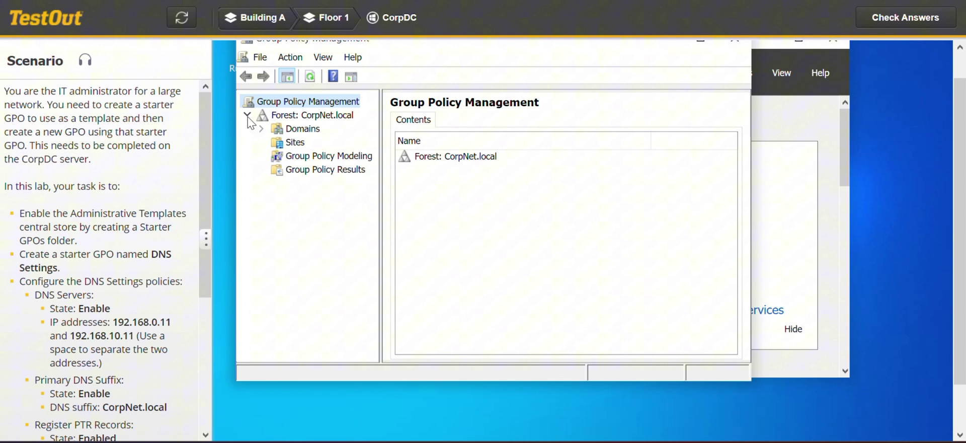
left_click(261, 128)
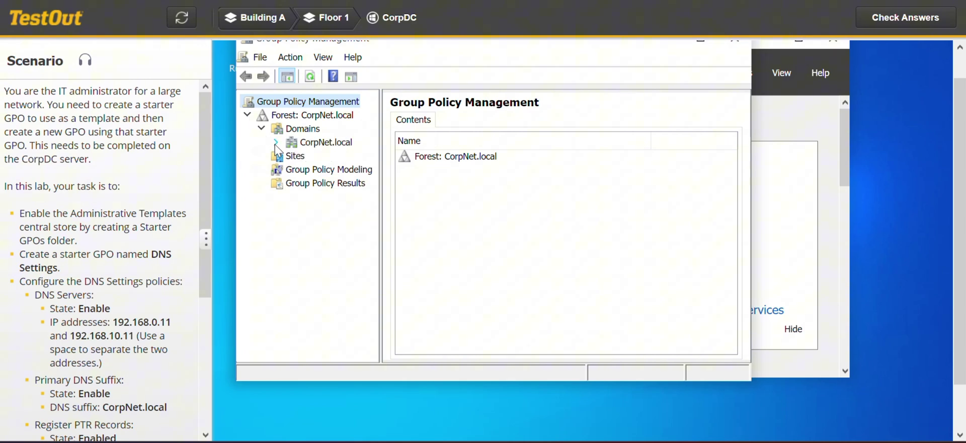
left_click(275, 143)
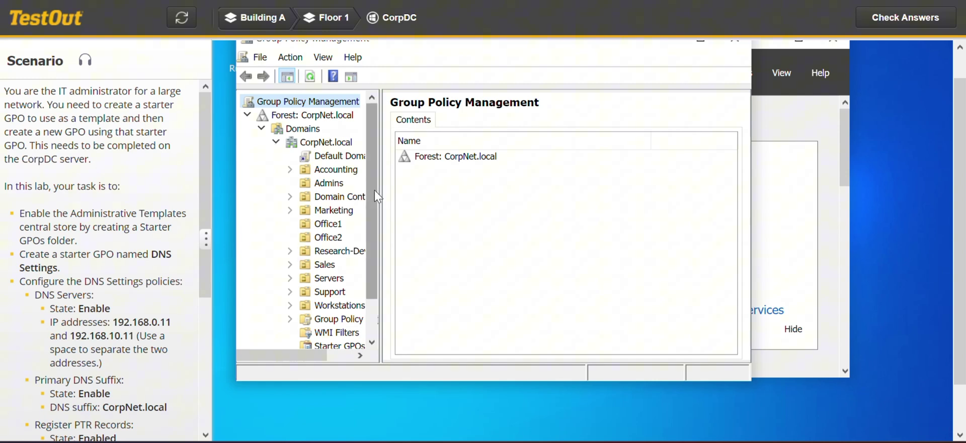
left_click_drag(372, 194, 376, 240)
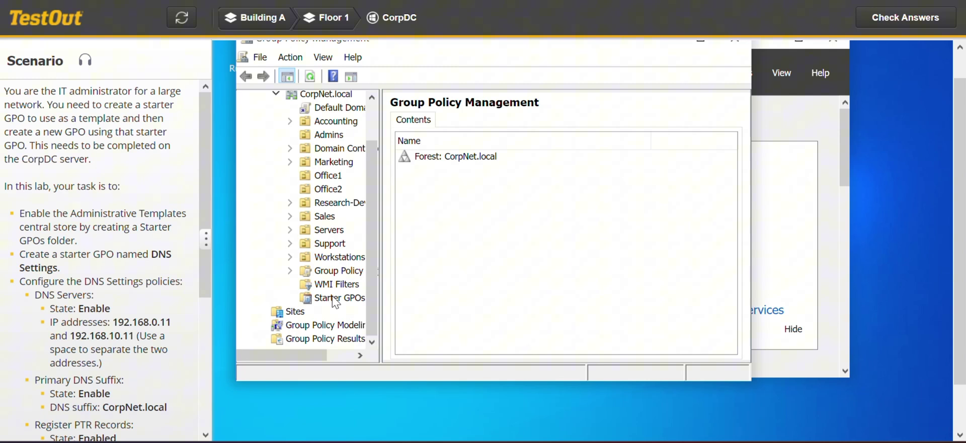
Add a new starter GPO under Starter GPOs, named 'DNS Settings' copied from the lab instructions
left_click(335, 298)
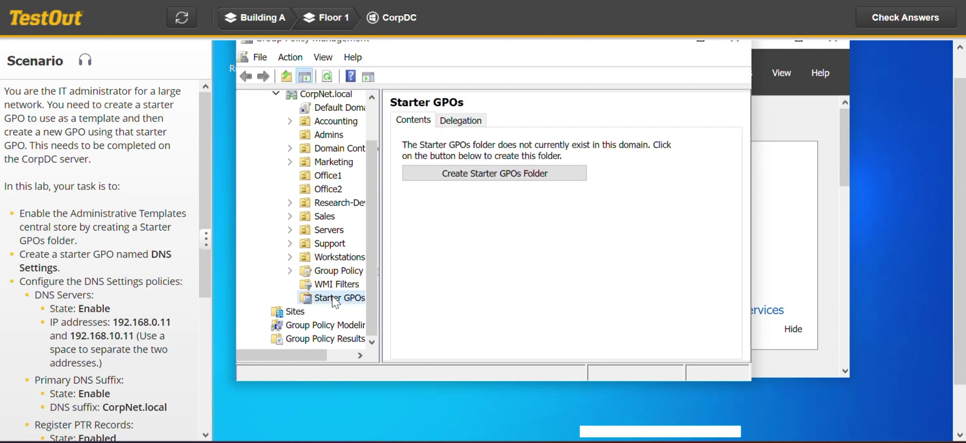
right_click(333, 300)
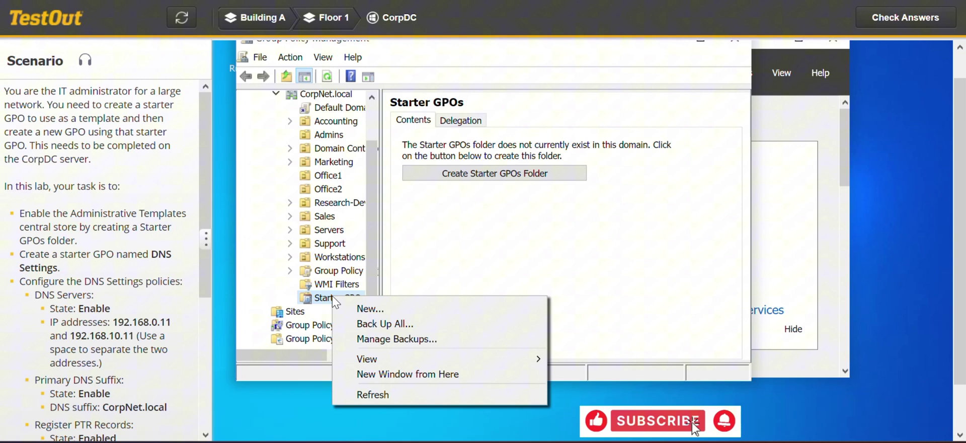
left_click(367, 309)
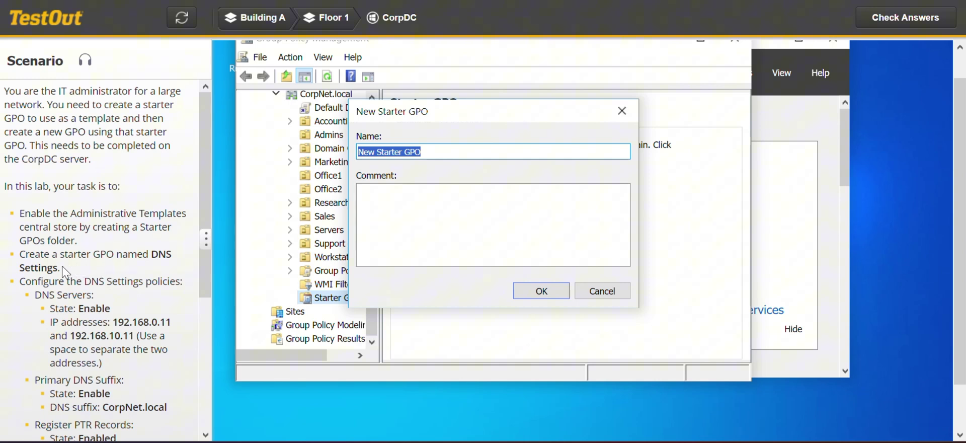
left_click(63, 273)
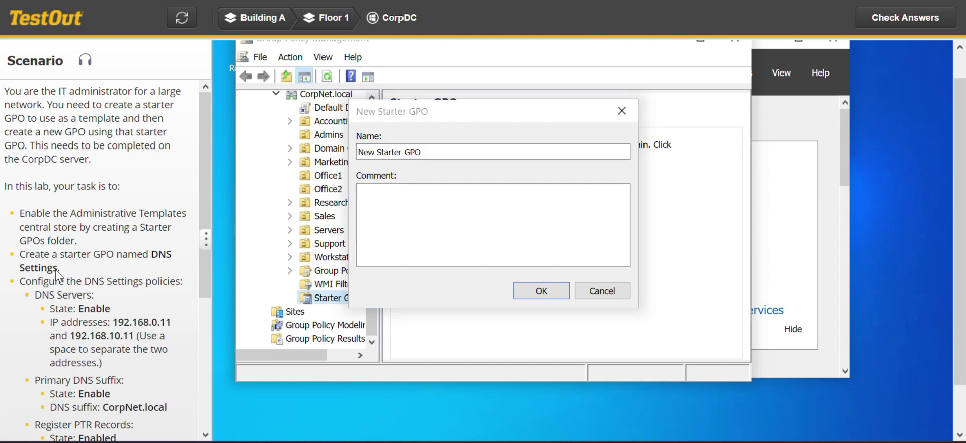
left_click_drag(58, 269, 155, 265)
key("ctrl+c")
left_click(422, 147)
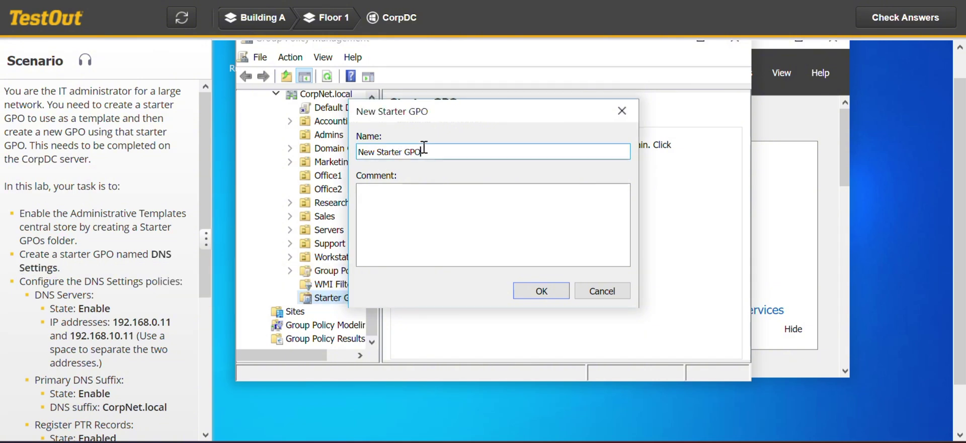
key("ctrl+v")
left_click(546, 296)
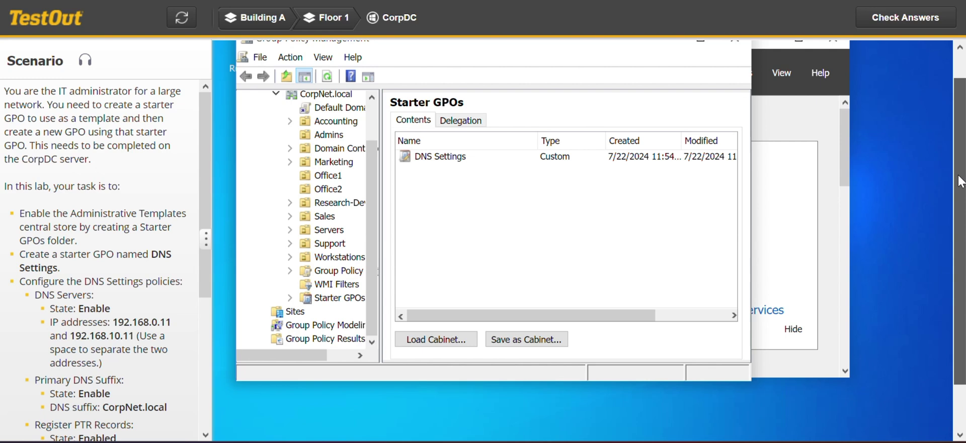
scroll(962, 181, "down", 1)
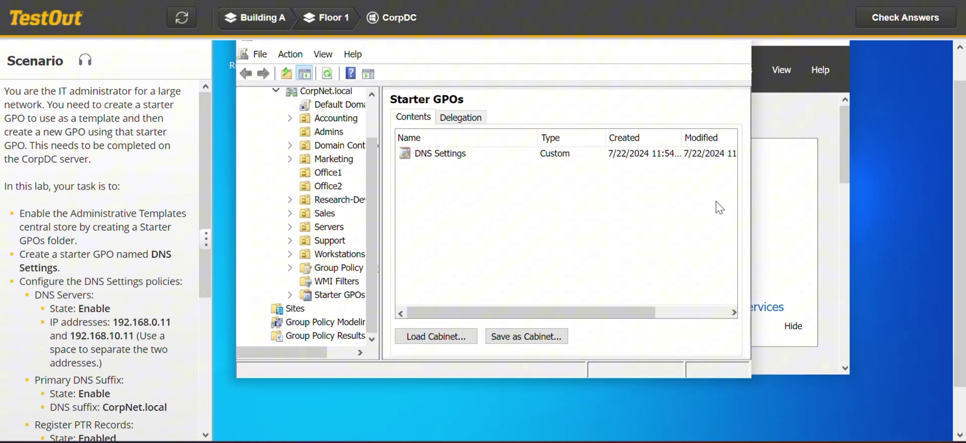
left_click(452, 162)
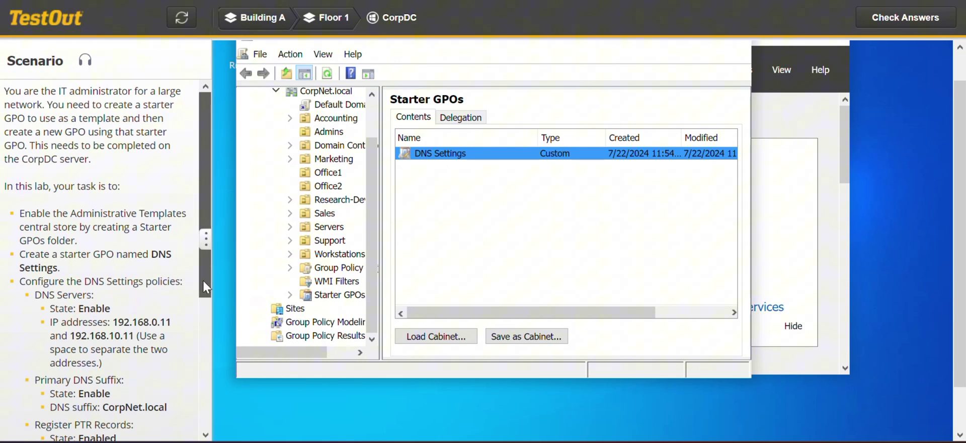
scroll(204, 286, "down", 1)
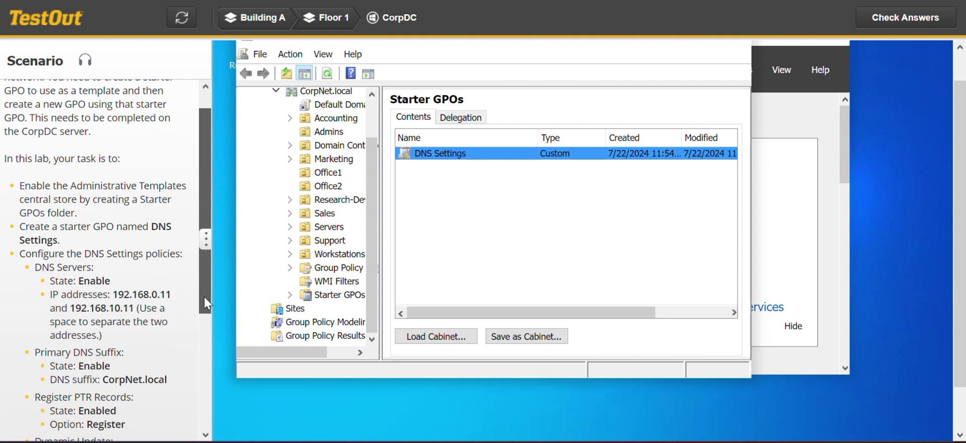
Edit the DNS Settings starter GPO and navigate to Administrative Templates > Network > DNS Client
right_click(416, 158)
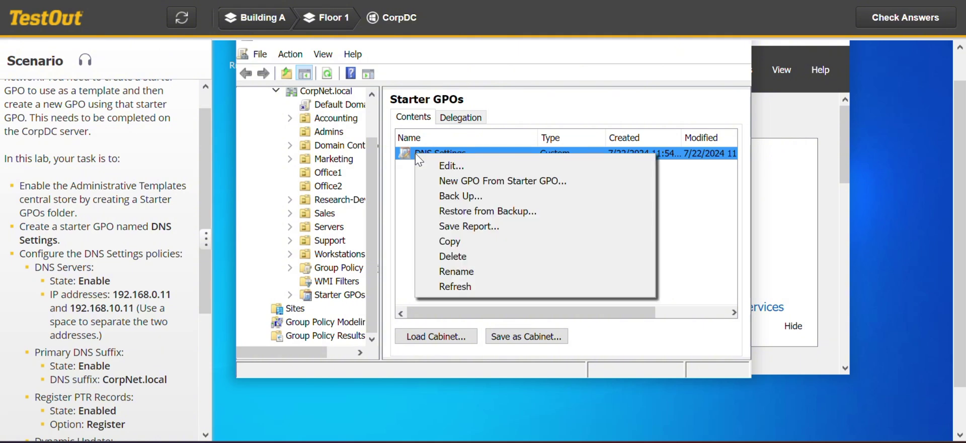
left_click(444, 166)
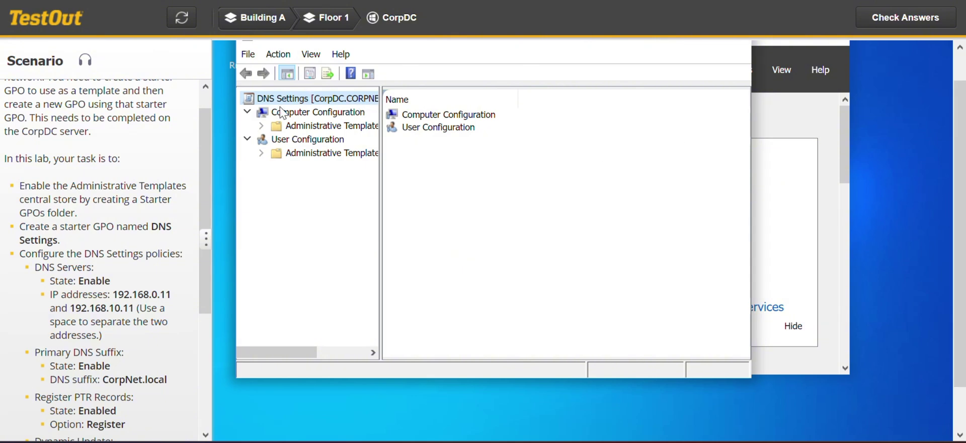
left_click(261, 126)
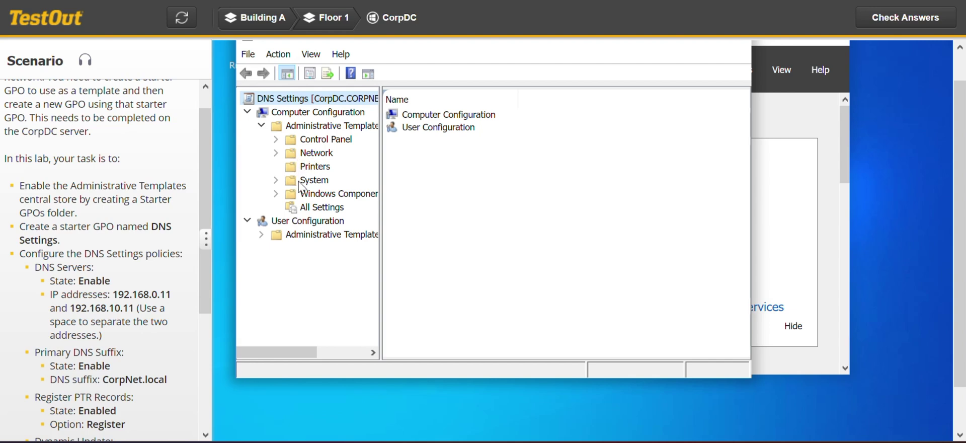
left_click(276, 153)
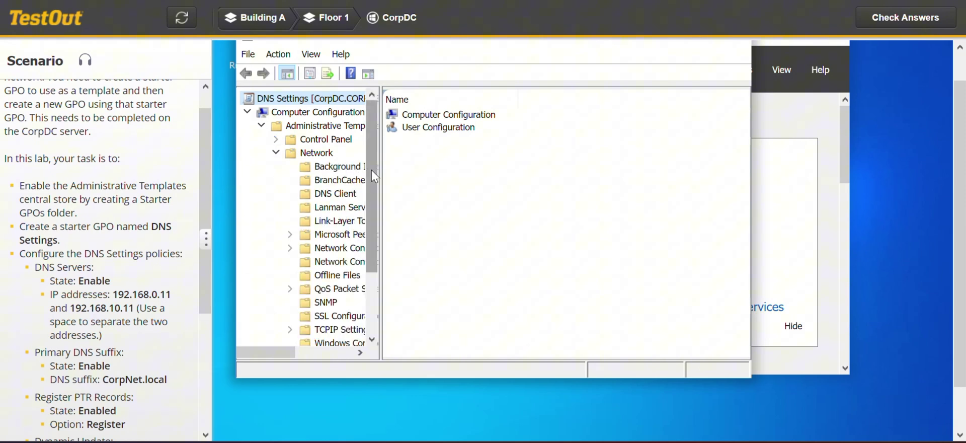
left_click(318, 194)
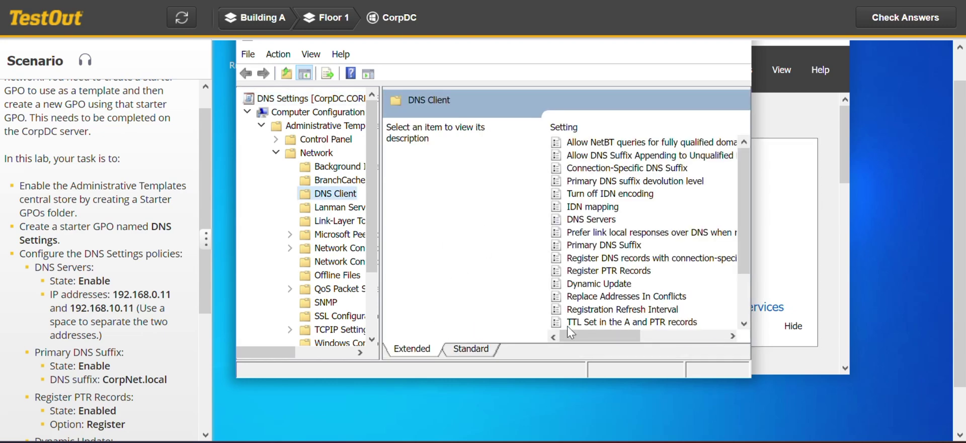
Show the DNS Client settings in Standard view, maximize the editor, and select DNS Servers
left_click(472, 348)
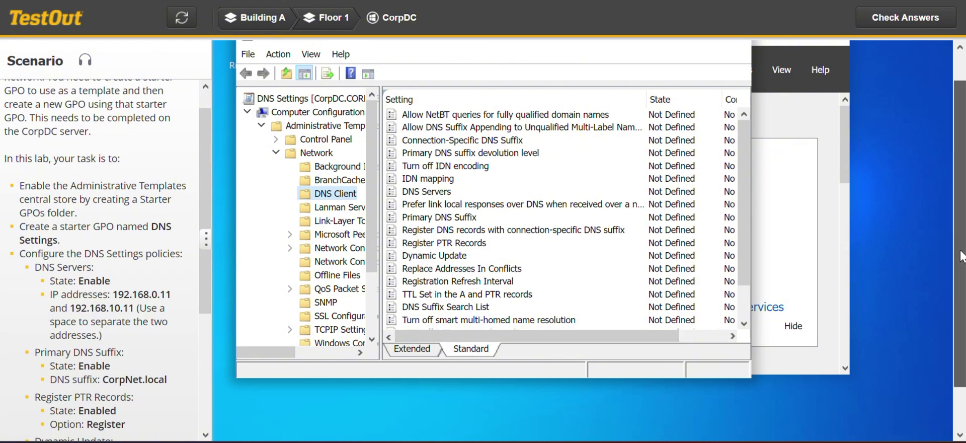
scroll(958, 247, "up", 1)
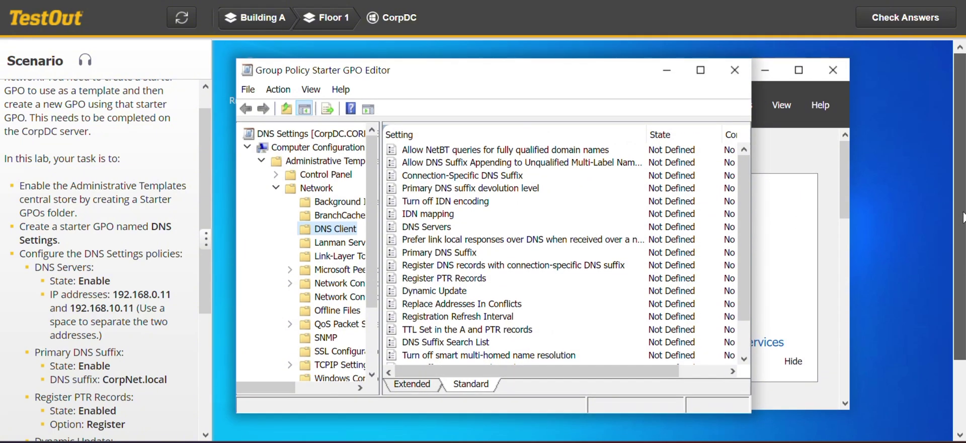
left_click(701, 70)
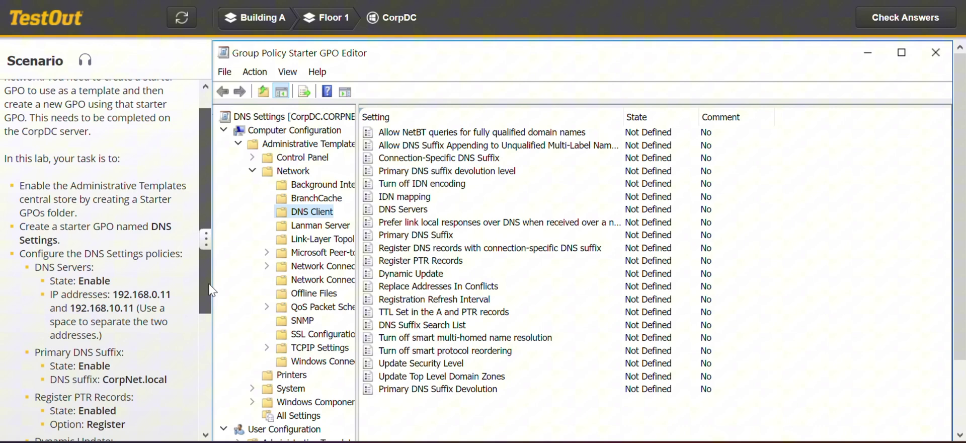
left_click_drag(202, 281, 204, 306)
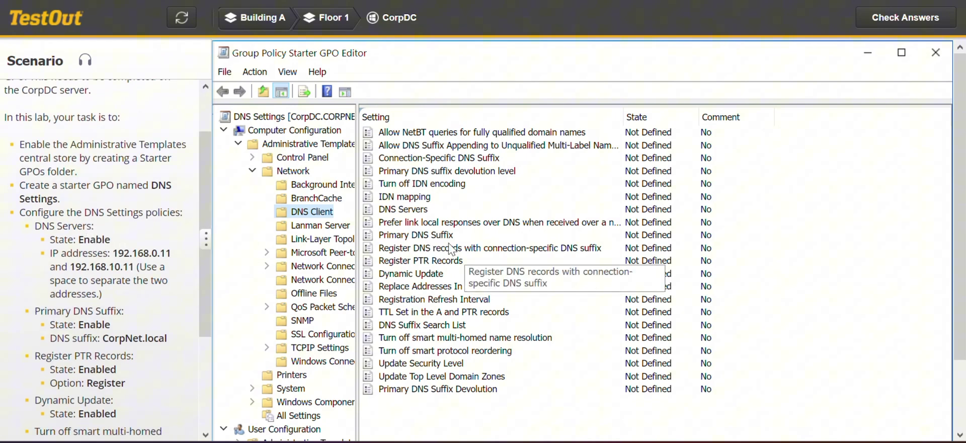
left_click(425, 214)
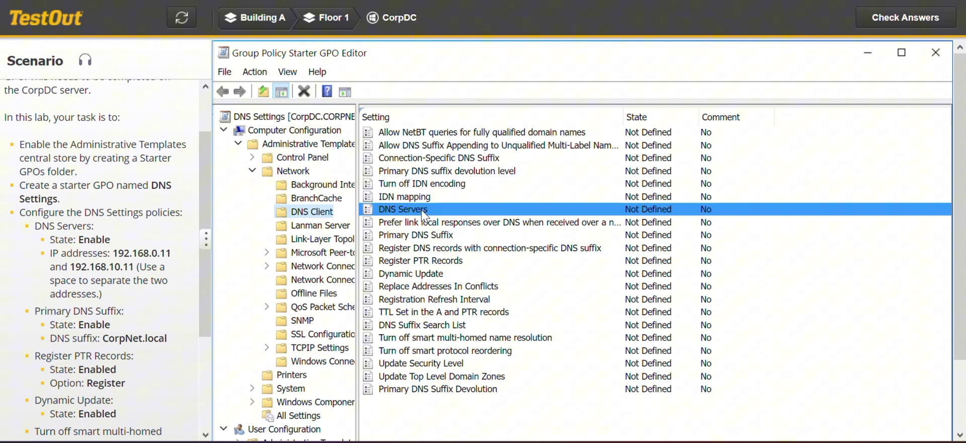
Enable the DNS Servers policy with addresses 192.168.0.11 and 192.168.10.11
right_click(424, 214)
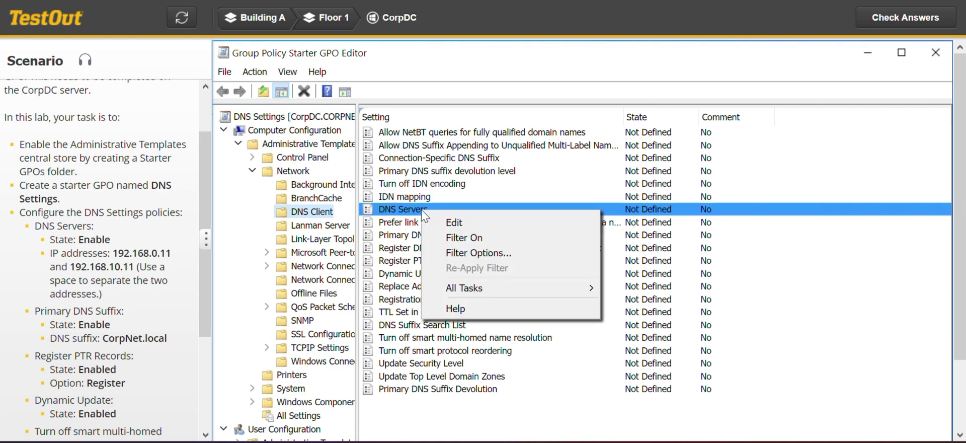
left_click(453, 221)
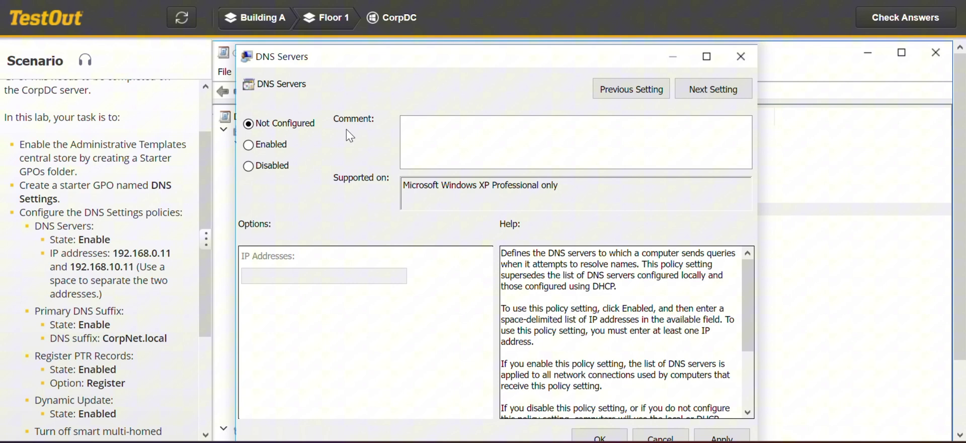
left_click(248, 145)
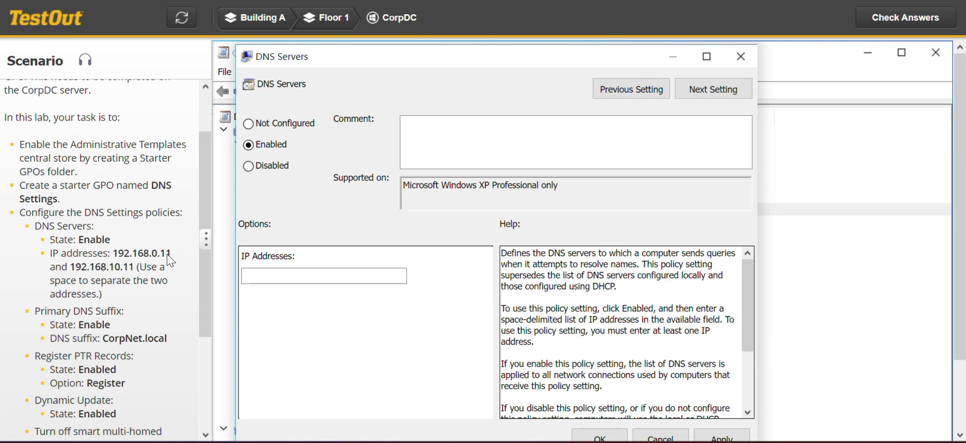
left_click_drag(171, 254, 115, 256)
left_click(345, 276)
key("ctrl+v")
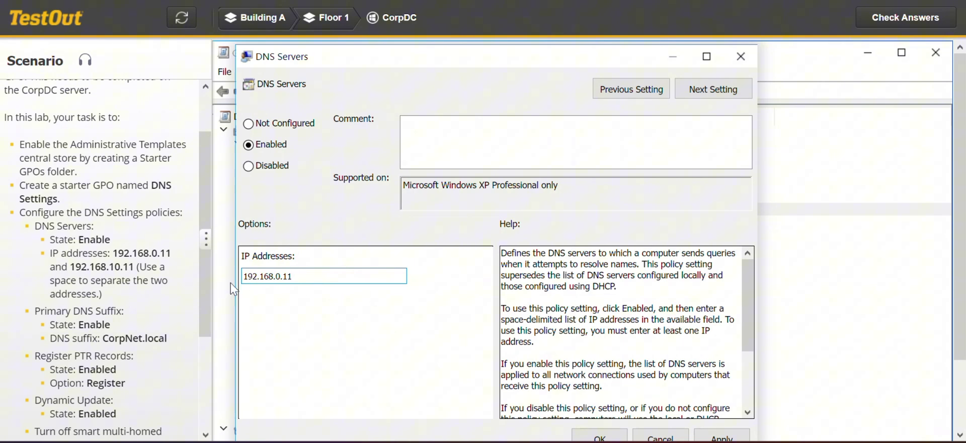
type("192.168.10.11")
left_click_drag(747, 307, 753, 350)
left_click_drag(960, 207, 959, 260)
left_click(600, 366)
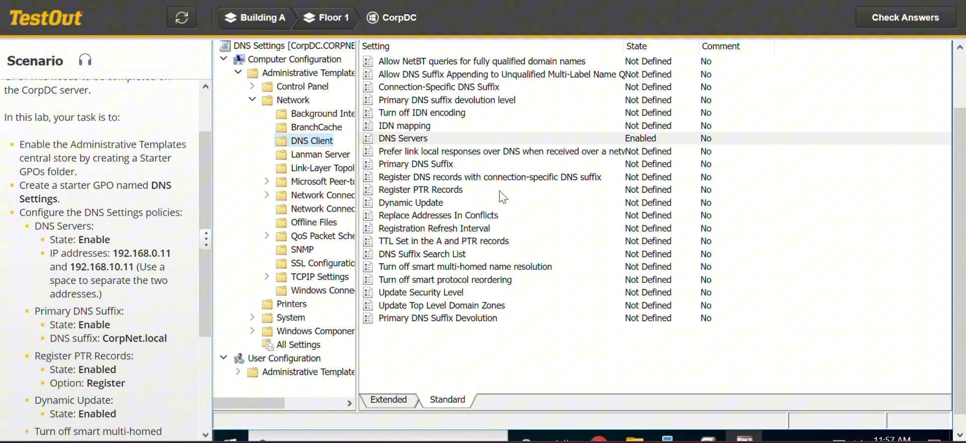
Set Primary DNS Suffix to Enabled with the suffix CorpNet.local
left_click(449, 141)
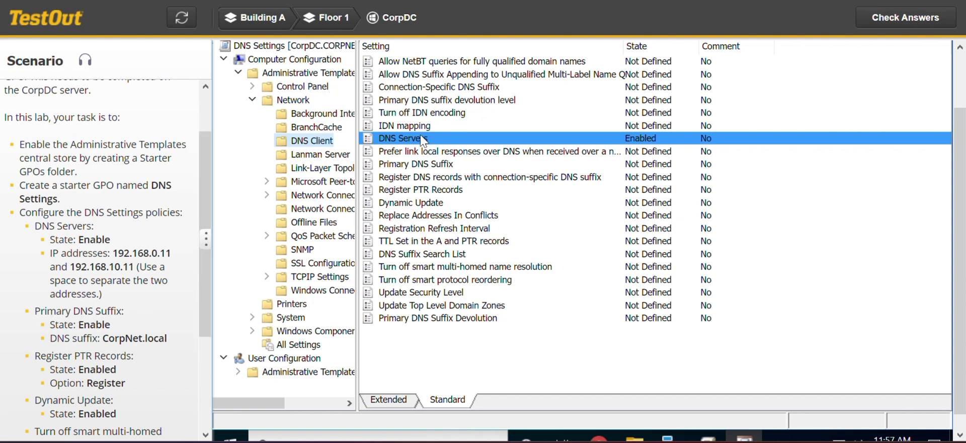
left_click(431, 165)
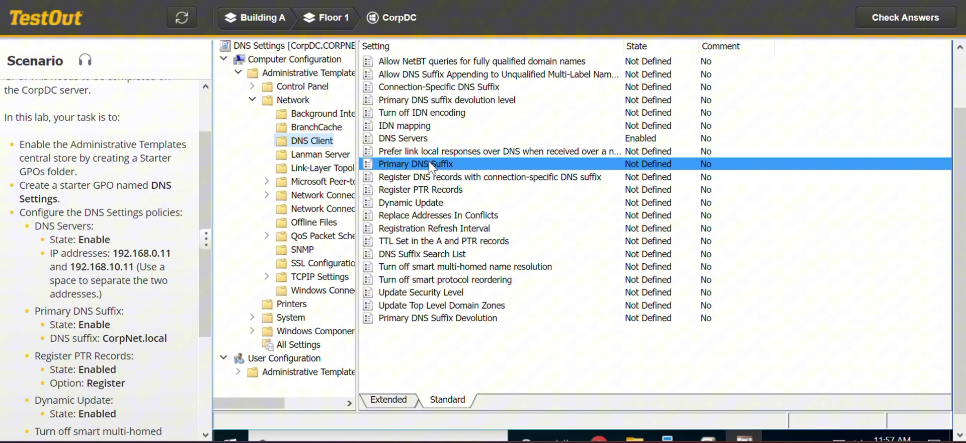
double_click(431, 165)
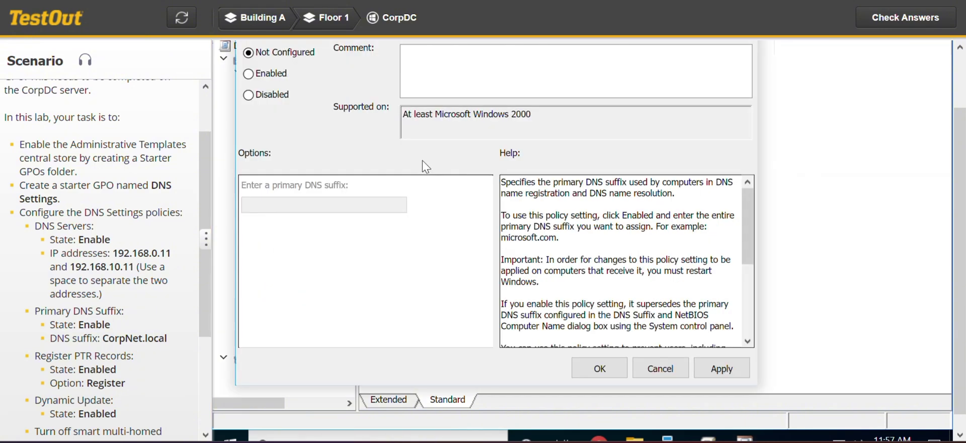
left_click(268, 79)
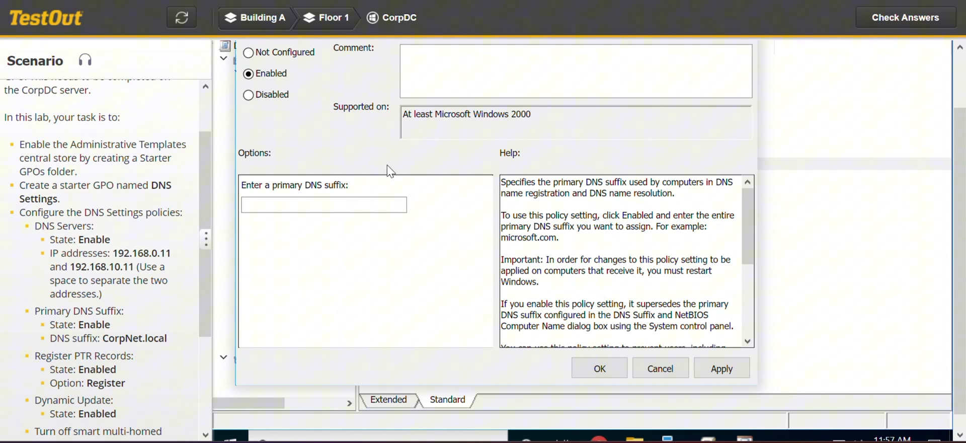
left_click(326, 204)
left_click(313, 206)
type("CorpNet.local")
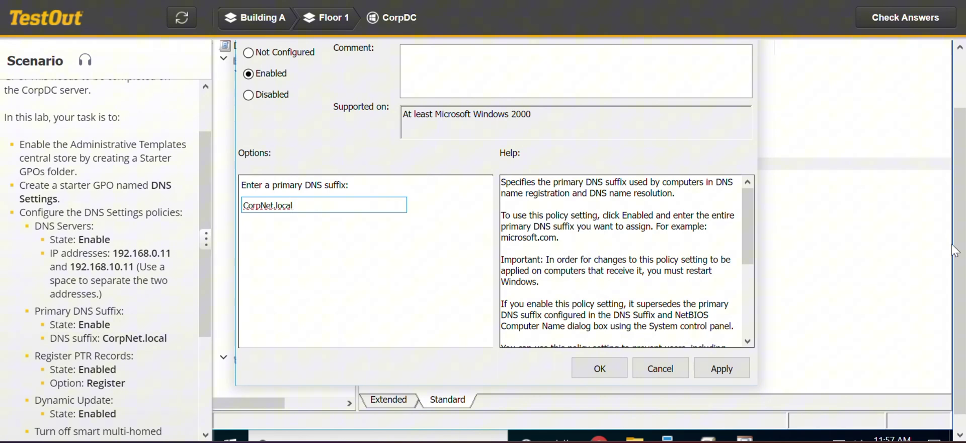
scroll(962, 271, "down", 1)
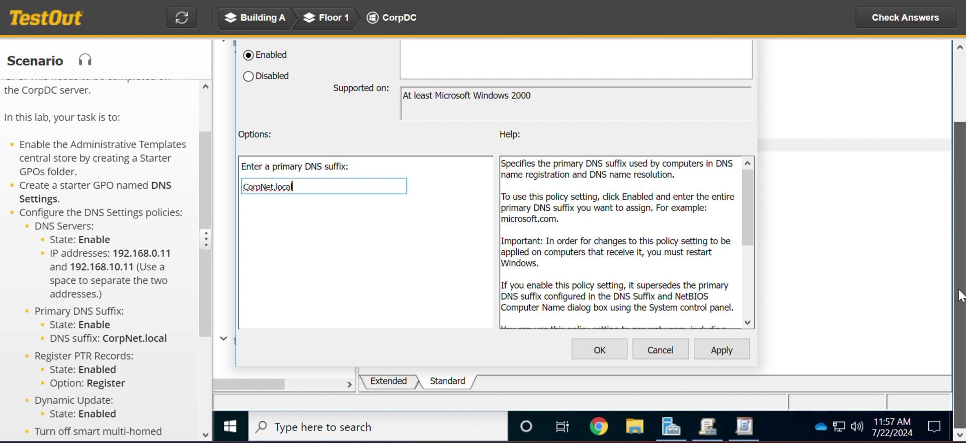
left_click_drag(746, 201, 751, 224)
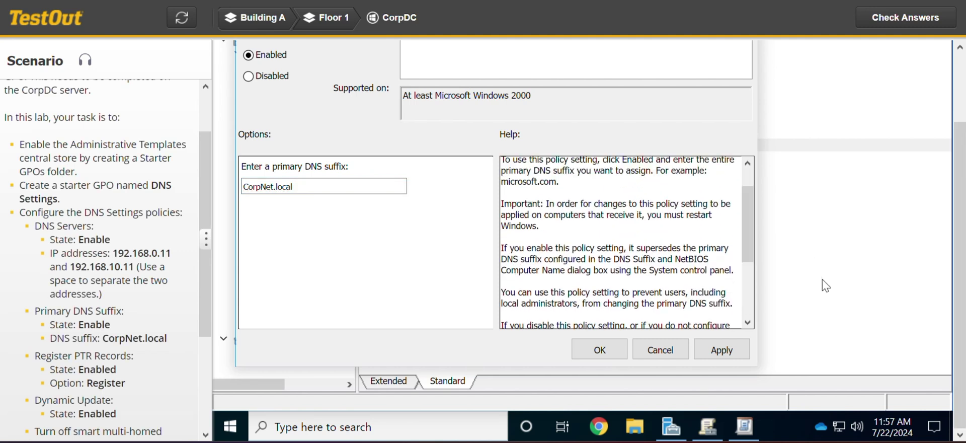
left_click(600, 350)
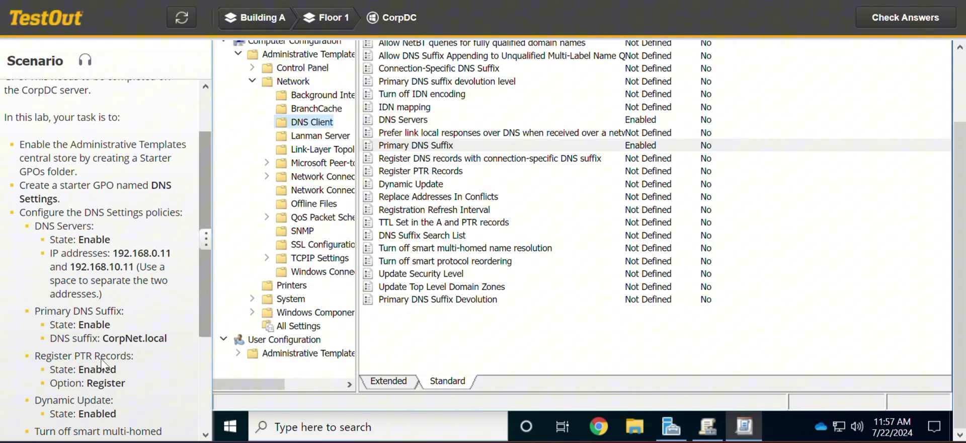
Set Register PTR Records to Enabled with the Register option selected
left_click(443, 171)
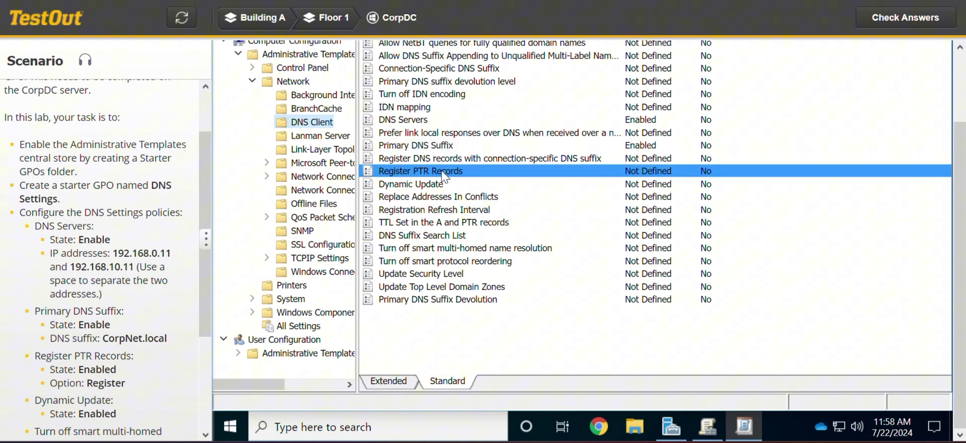
double_click(442, 172)
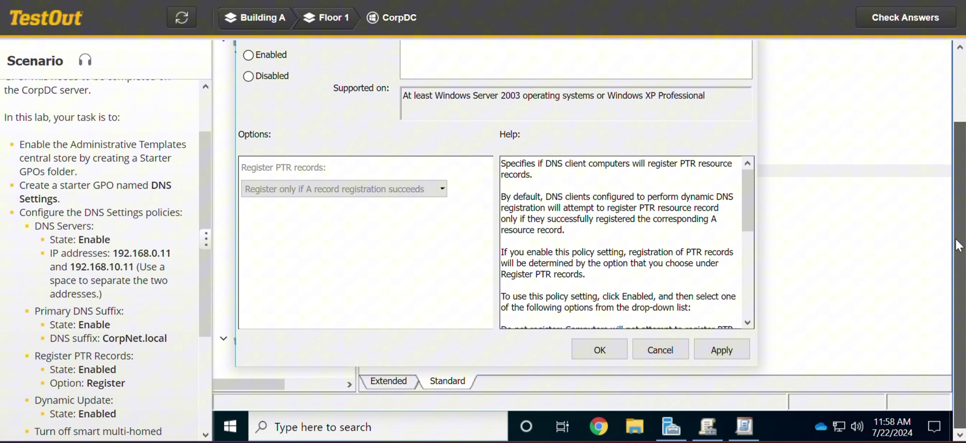
scroll(959, 246, "up", 1)
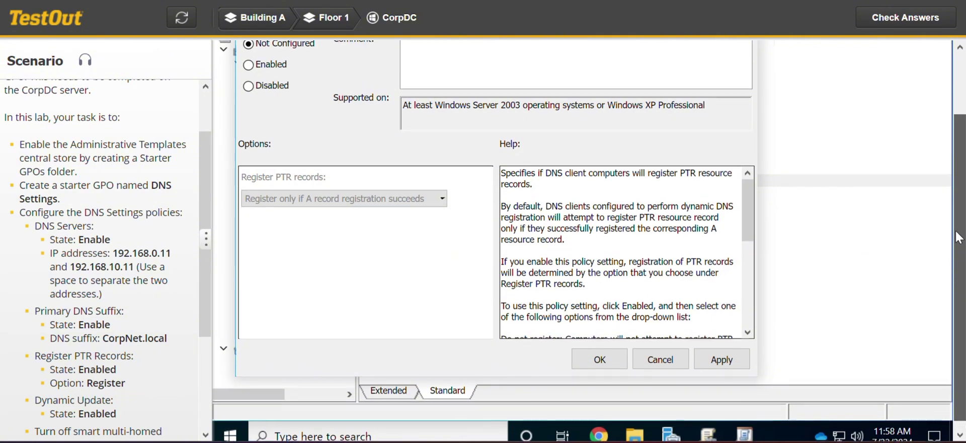
left_click(279, 64)
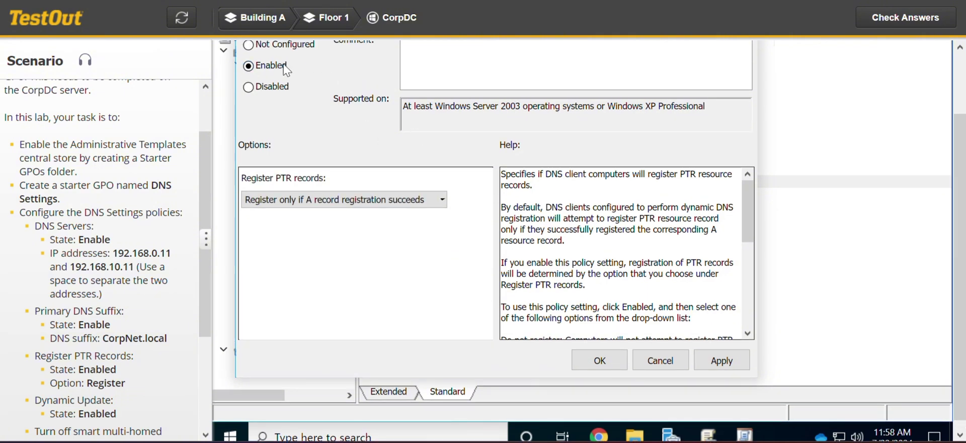
left_click(437, 199)
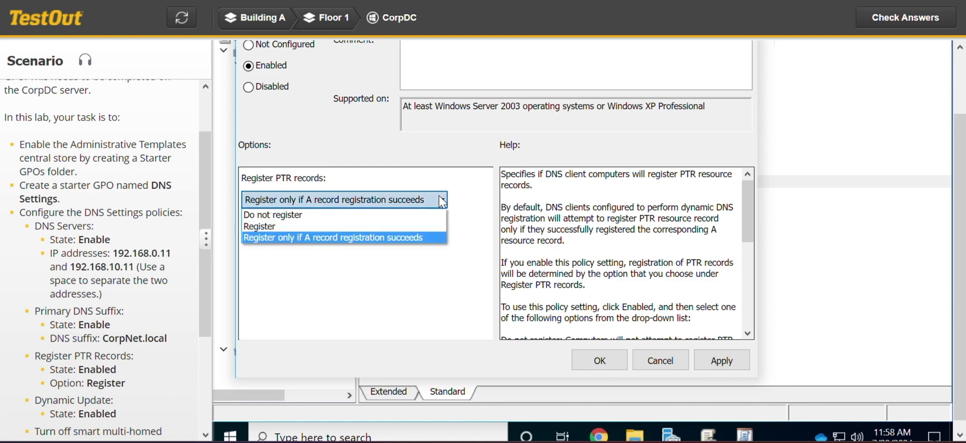
left_click(342, 227)
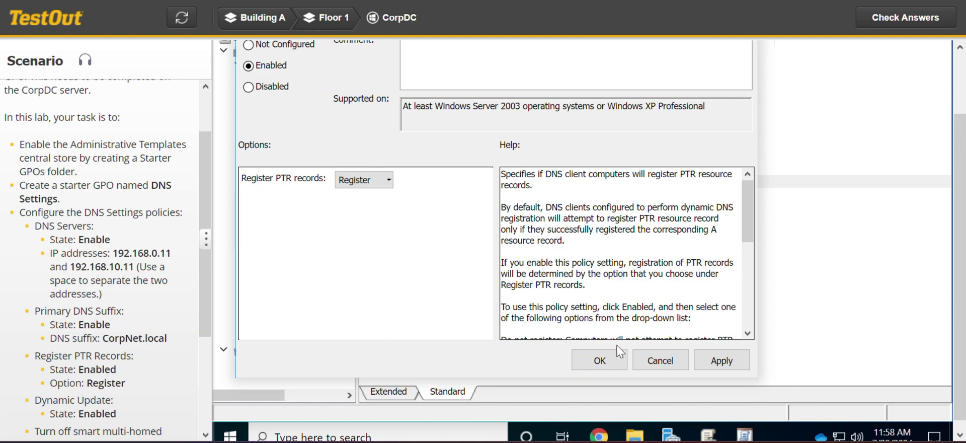
left_click(599, 360)
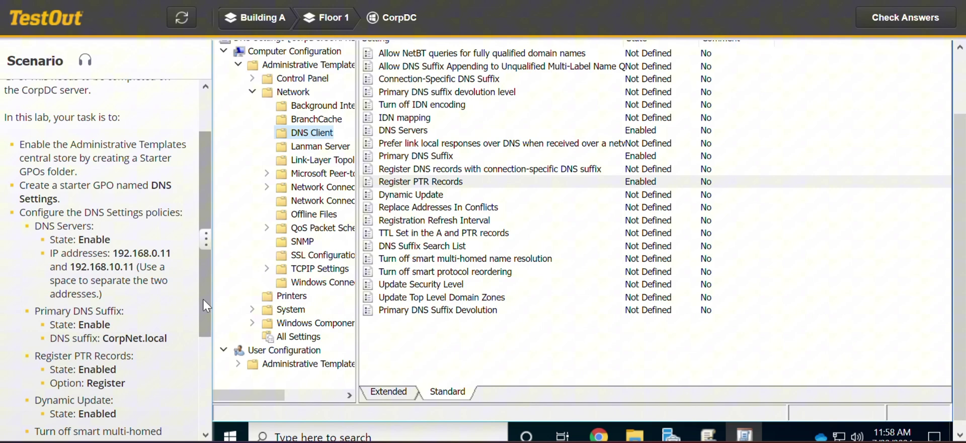
left_click_drag(203, 299, 201, 348)
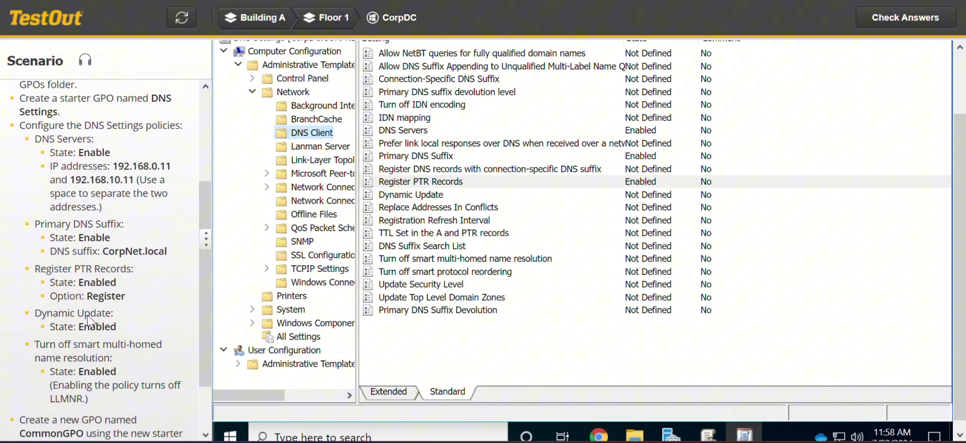
left_click(412, 182)
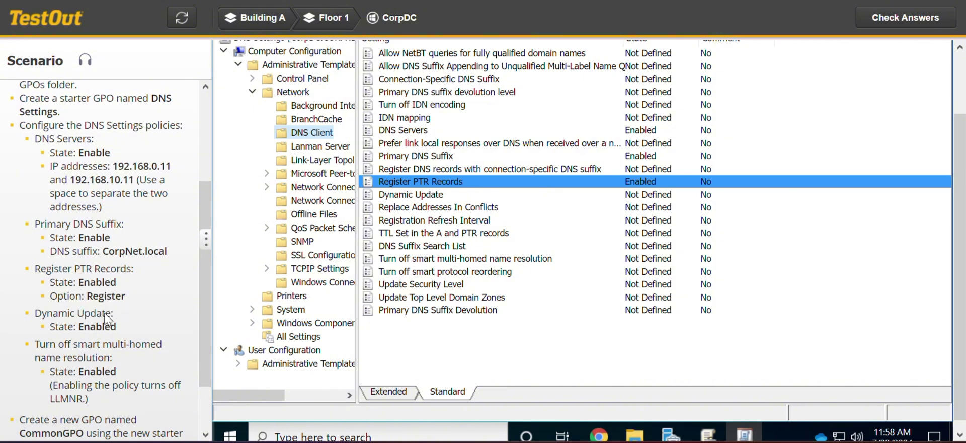
Switch the Dynamic Update policy to Enabled
double_click(430, 196)
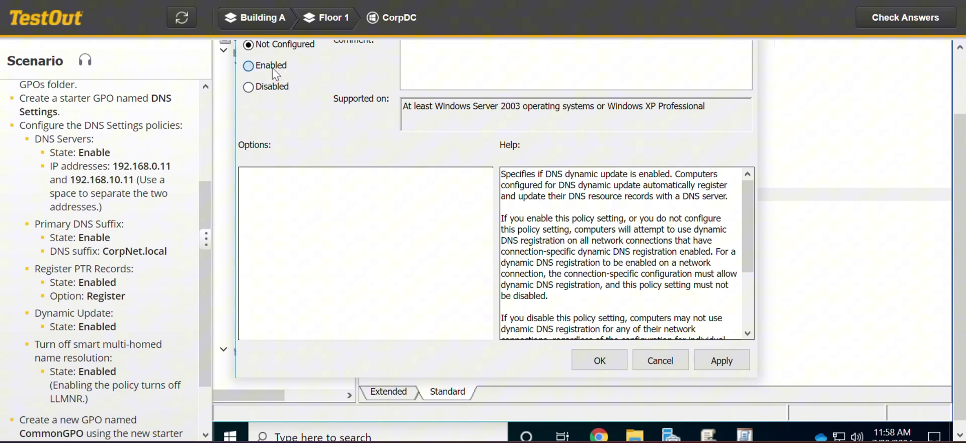
left_click(272, 71)
left_click(600, 360)
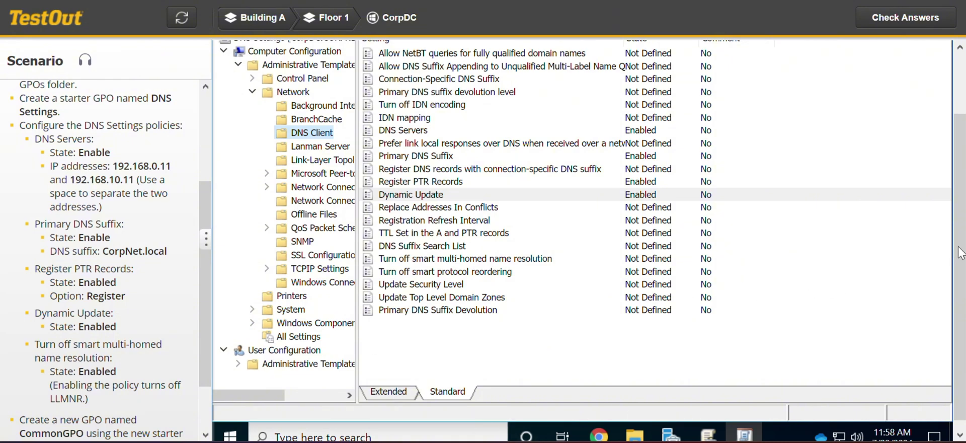
scroll(960, 254, "up", 1)
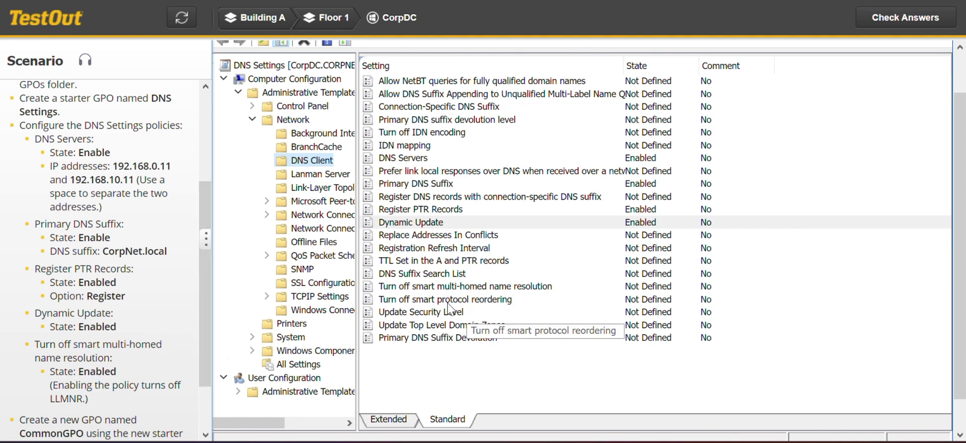
Switch Turn off smart multi-homed name resolution to Enabled
left_click(465, 287)
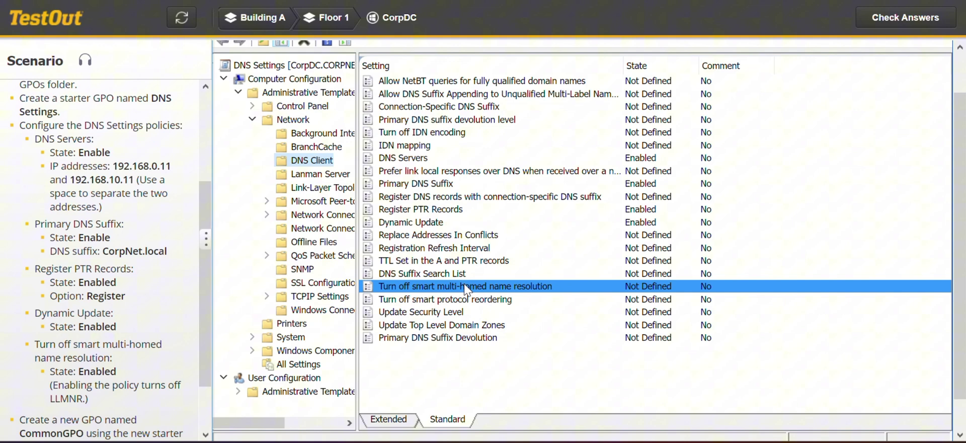
double_click(465, 286)
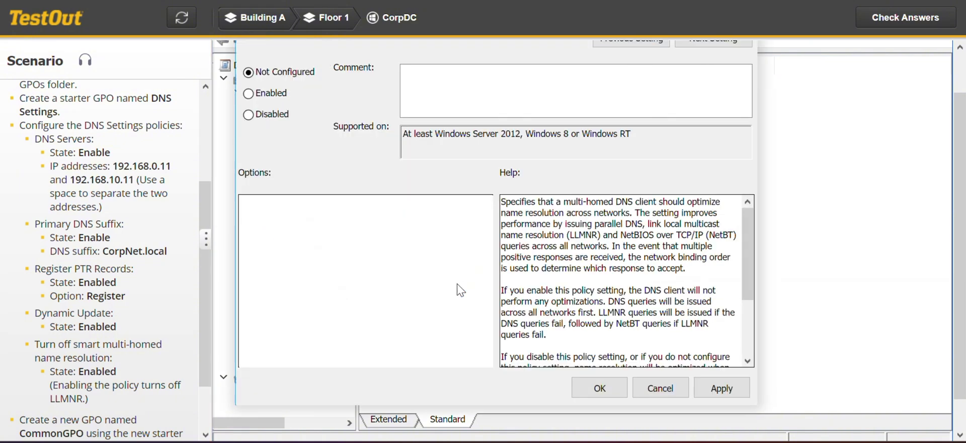
left_click(270, 101)
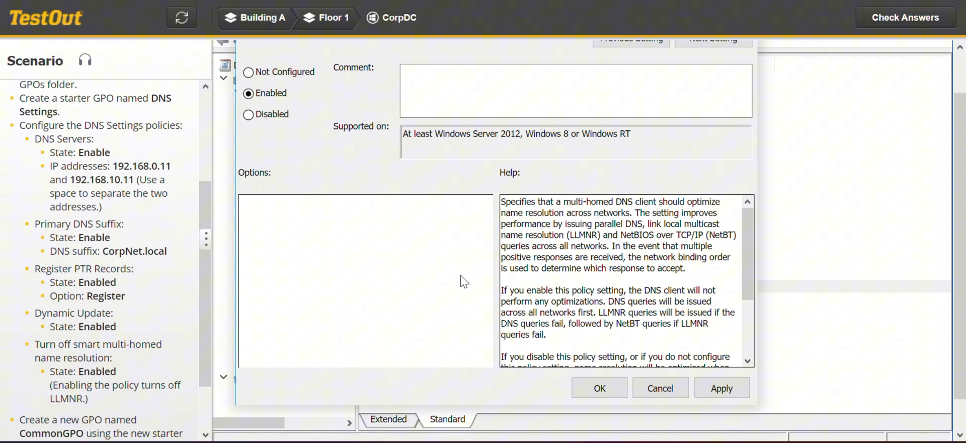
left_click(600, 388)
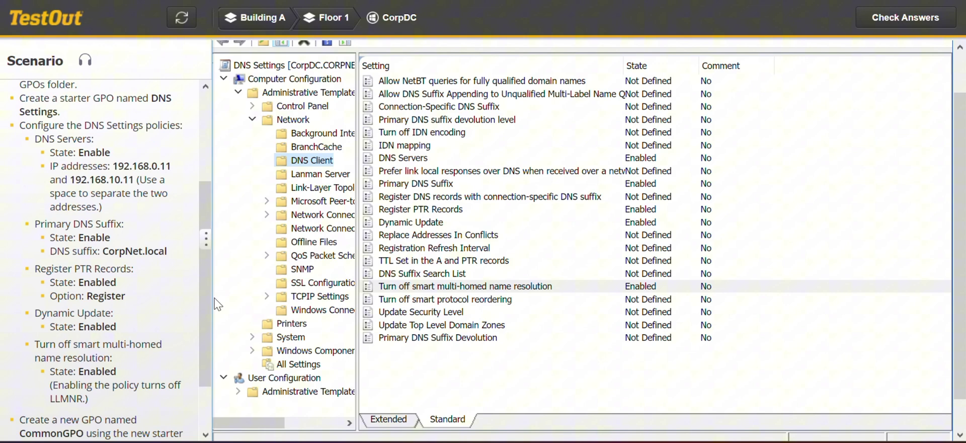
left_click_drag(210, 307, 201, 355)
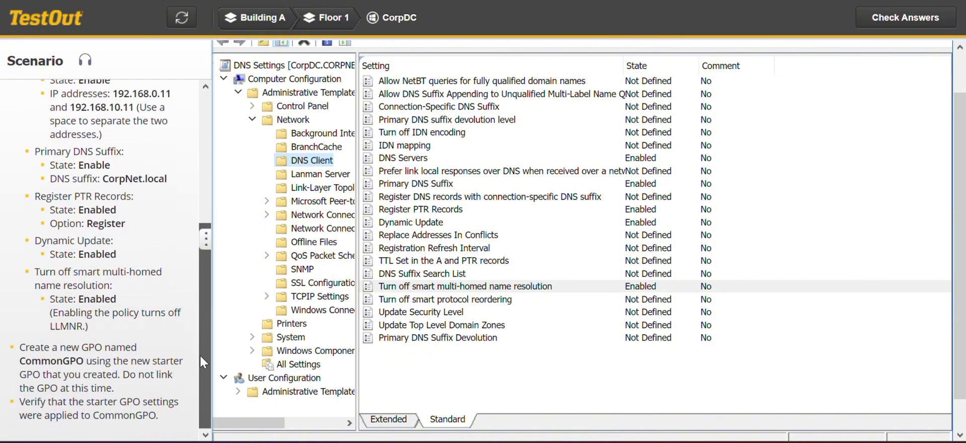
left_click(670, 286)
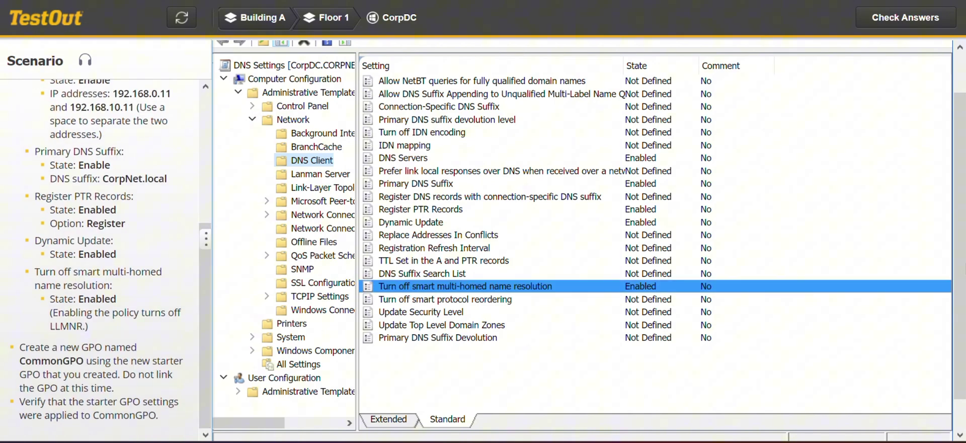
left_click_drag(961, 305, 961, 260)
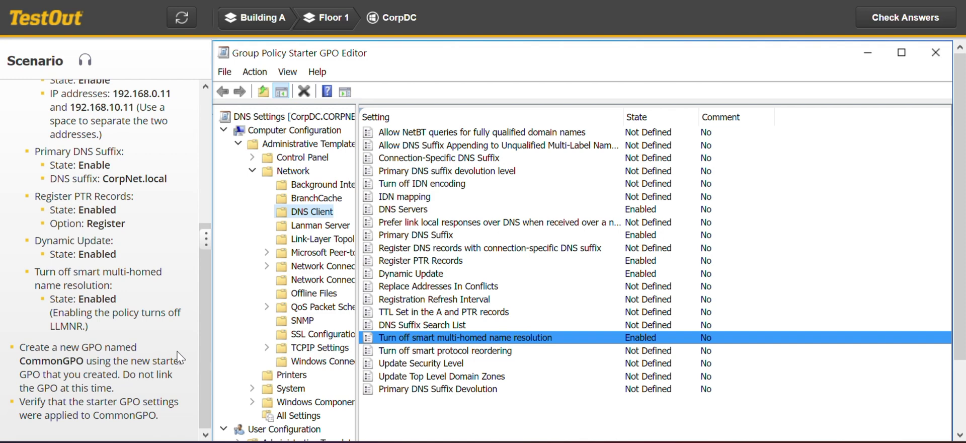
Close the editor and create a GPO named CommonGPO from the DNS Settings starter GPO
left_click(936, 53)
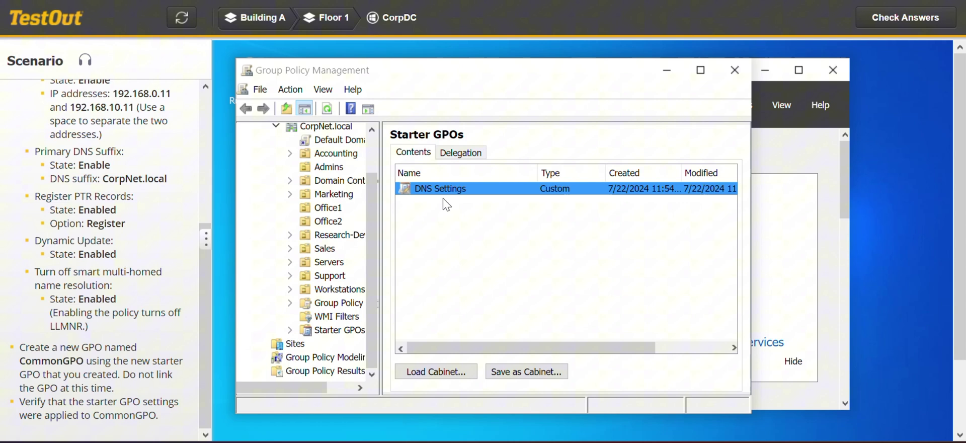
left_click(332, 331)
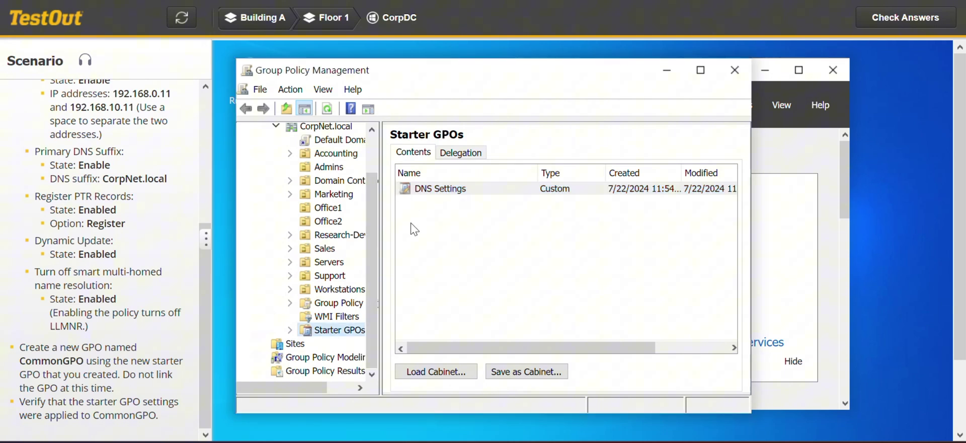
left_click(447, 191)
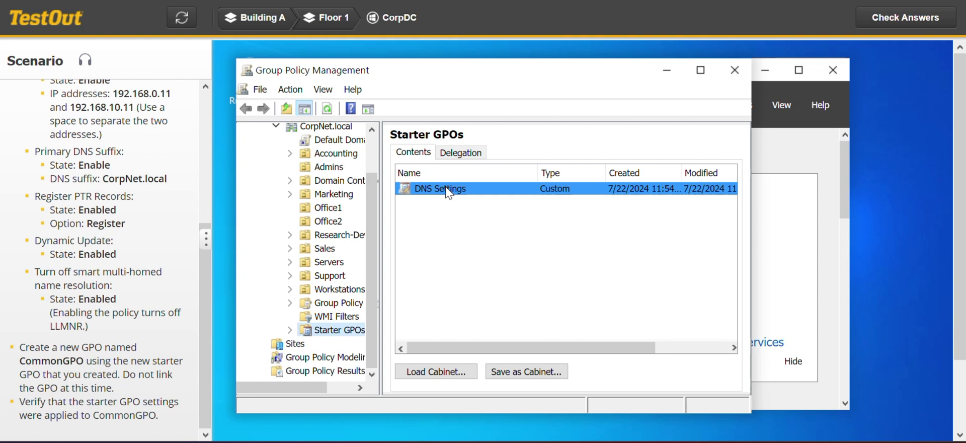
right_click(446, 188)
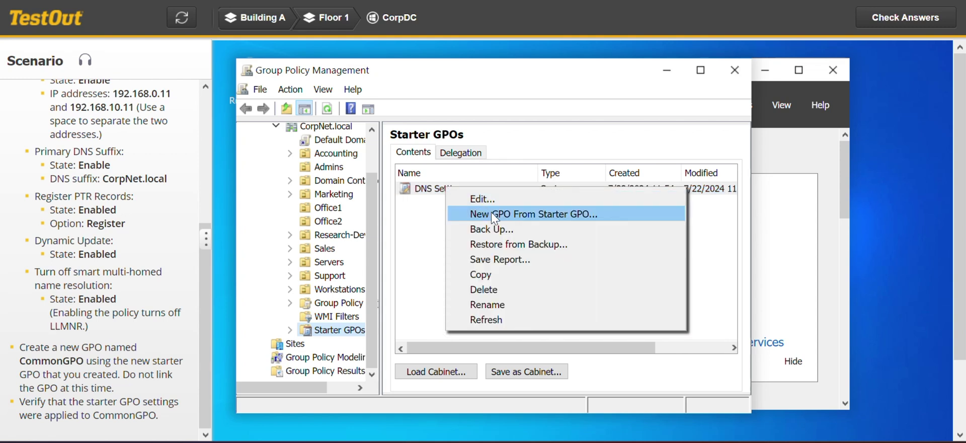
left_click(491, 212)
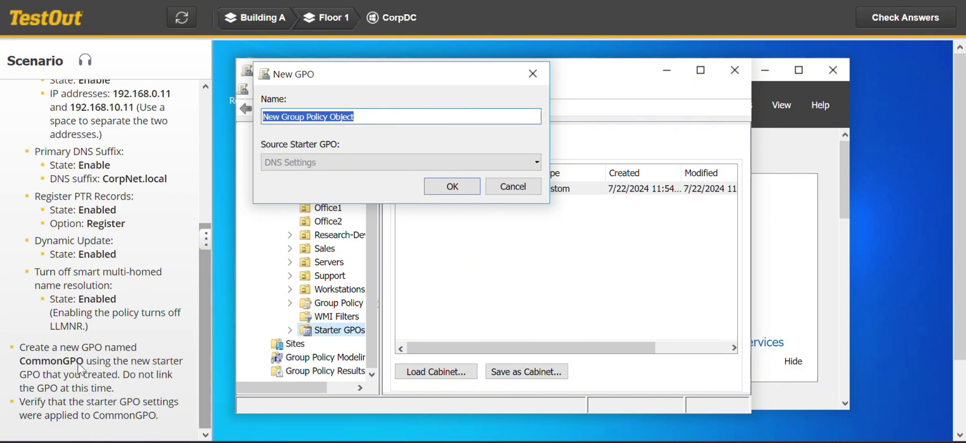
left_click_drag(82, 361, 26, 371)
key("ctrl+c")
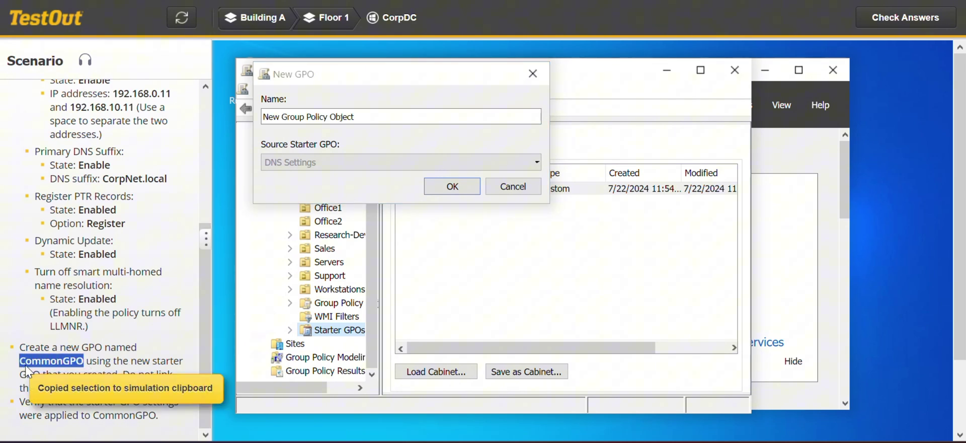
left_click(373, 118)
key("ctrl+a")
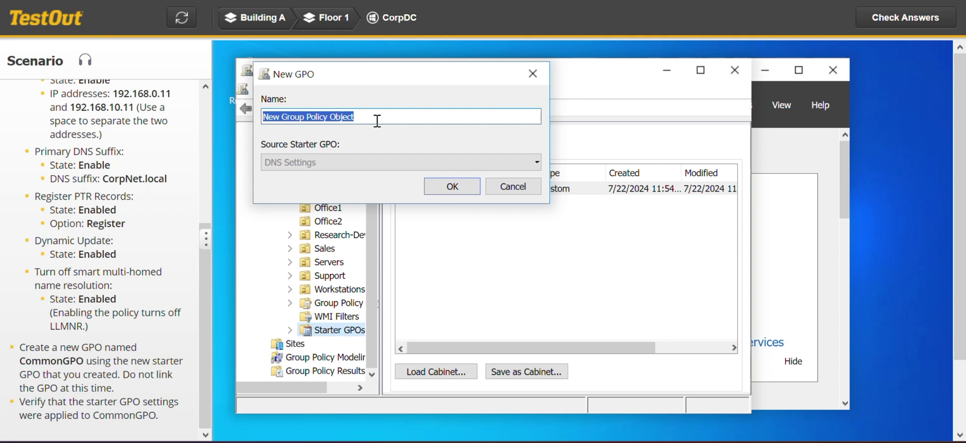
key("ctrl+v")
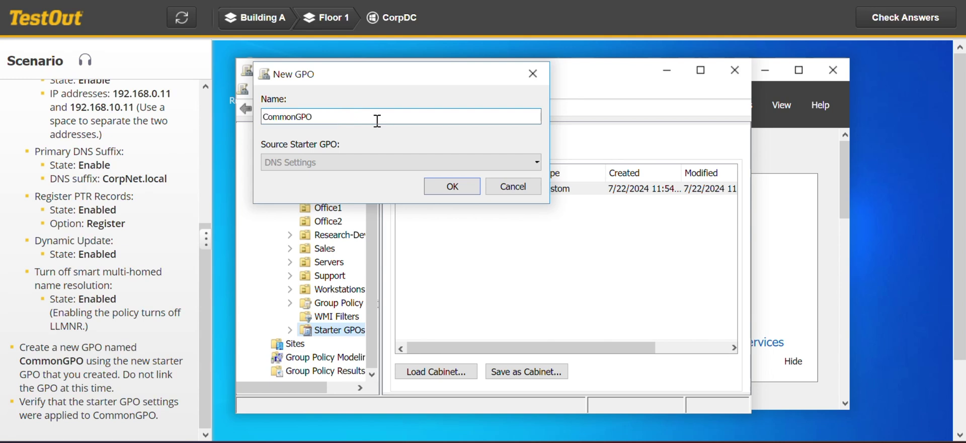
left_click(462, 190)
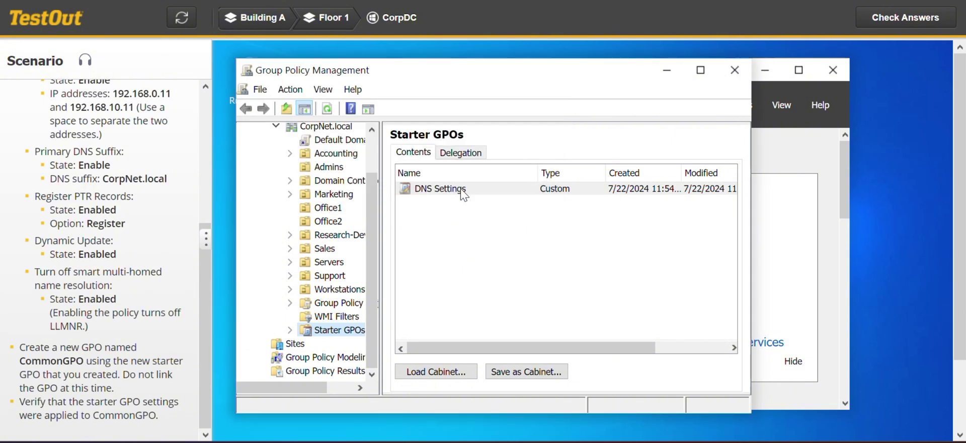
View the DNS Settings starter GPO's Settings report, then run Check Answers for the score
left_click(463, 192)
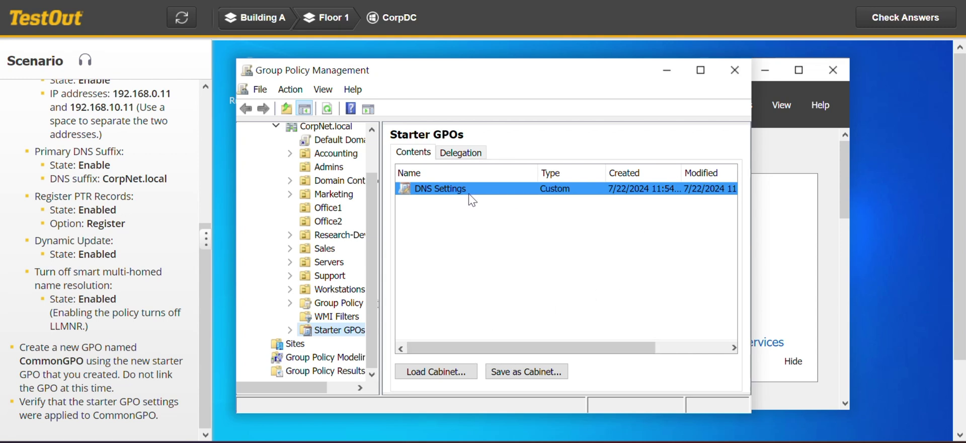
right_click(449, 192)
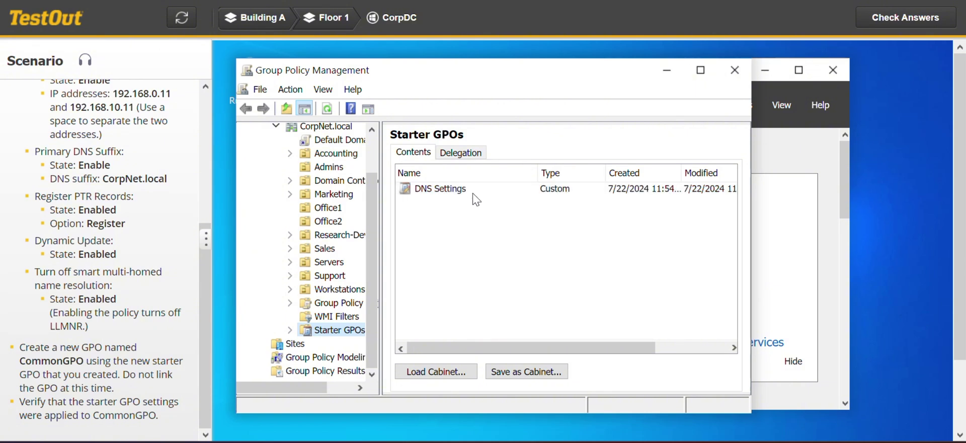
left_click(473, 193)
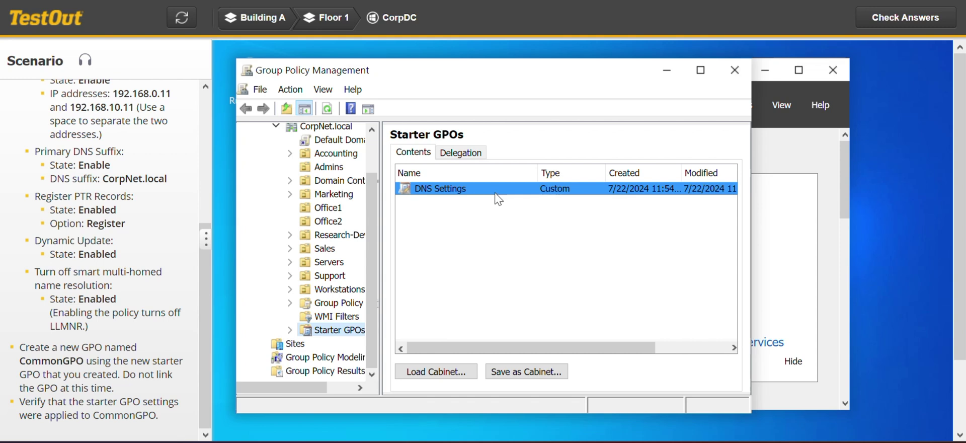
double_click(496, 191)
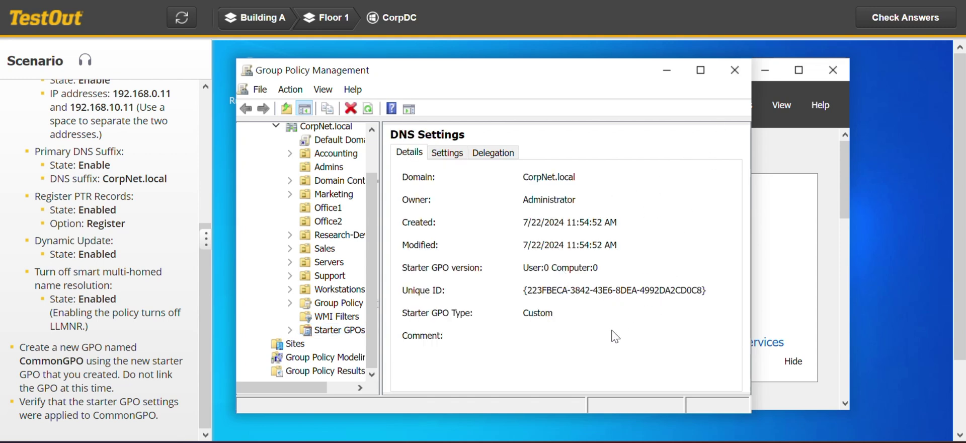
left_click(455, 155)
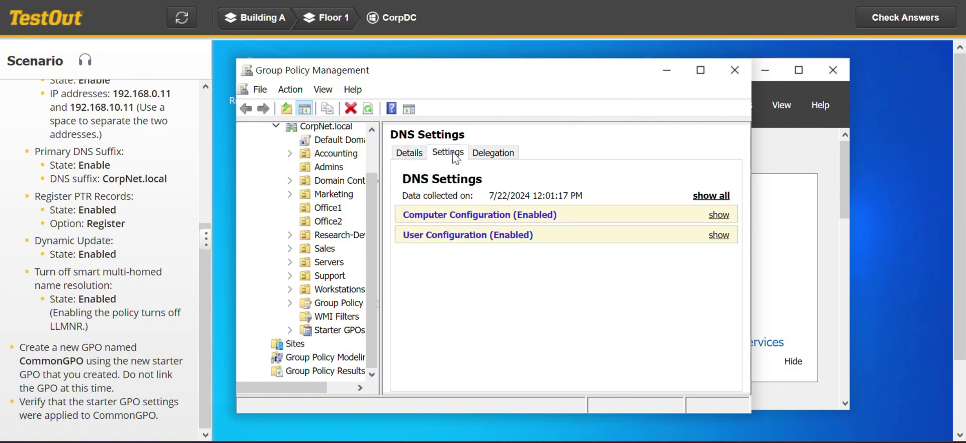
left_click(899, 19)
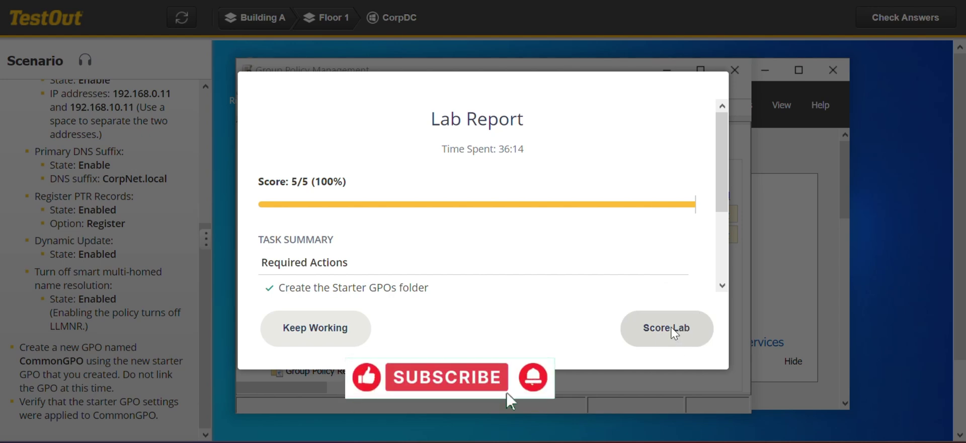
Submit the lab with Score Lab to record the final 5/5 (100%) report
left_click(674, 331)
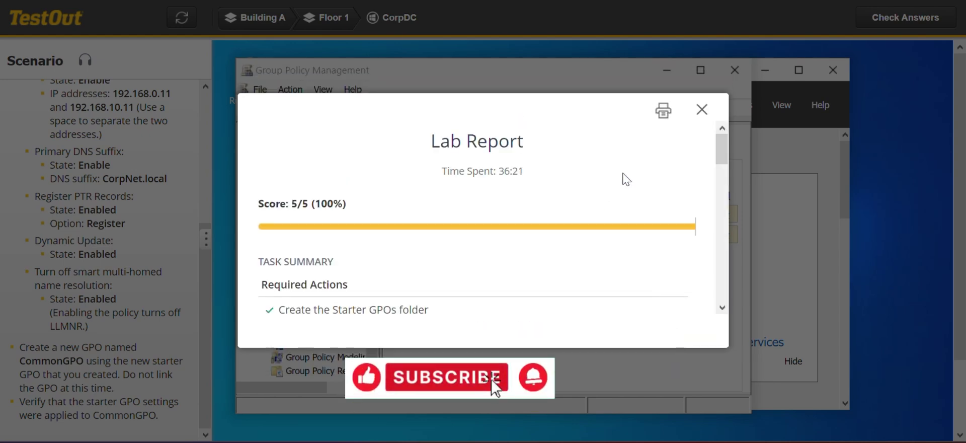